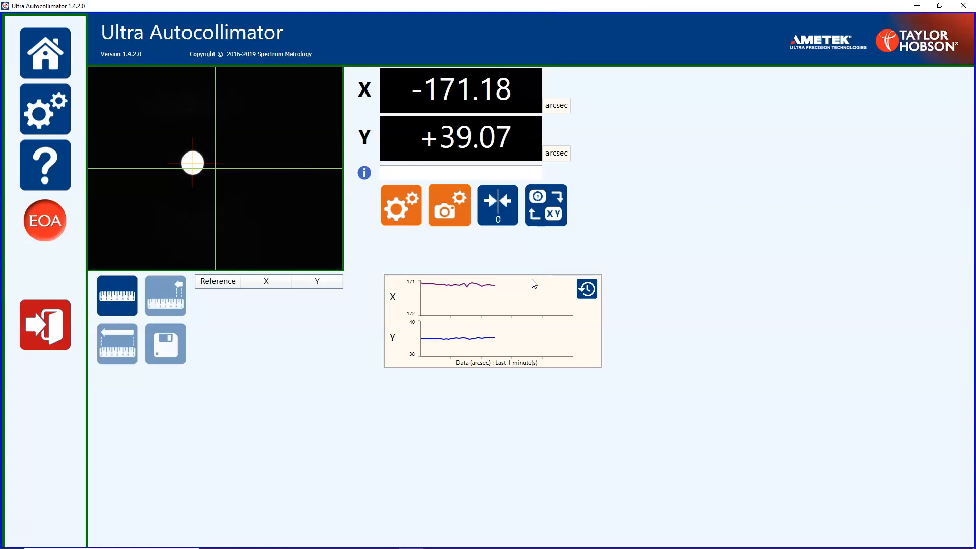
Enable averaging and invert the Y axis in the autocollimator configuration, and apply the settings.
click(400, 211)
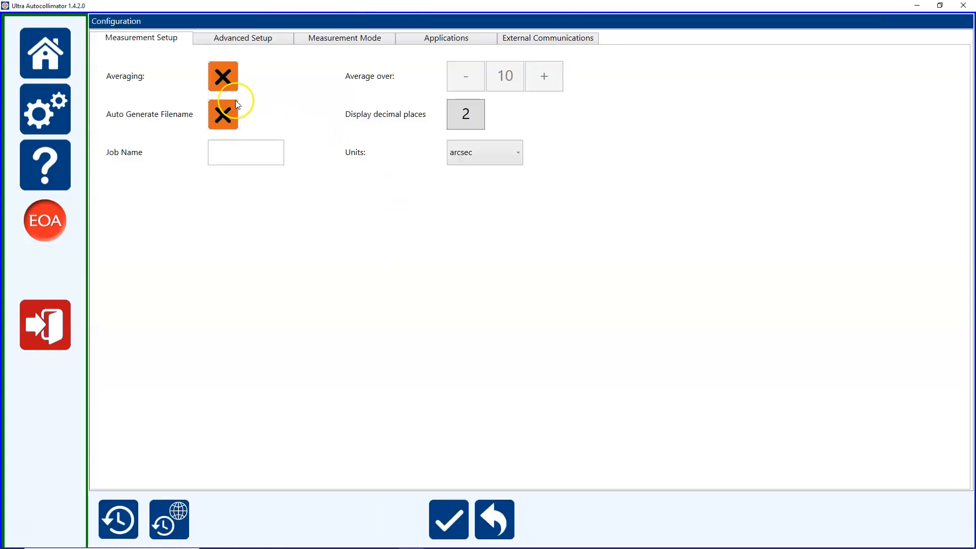
click(222, 81)
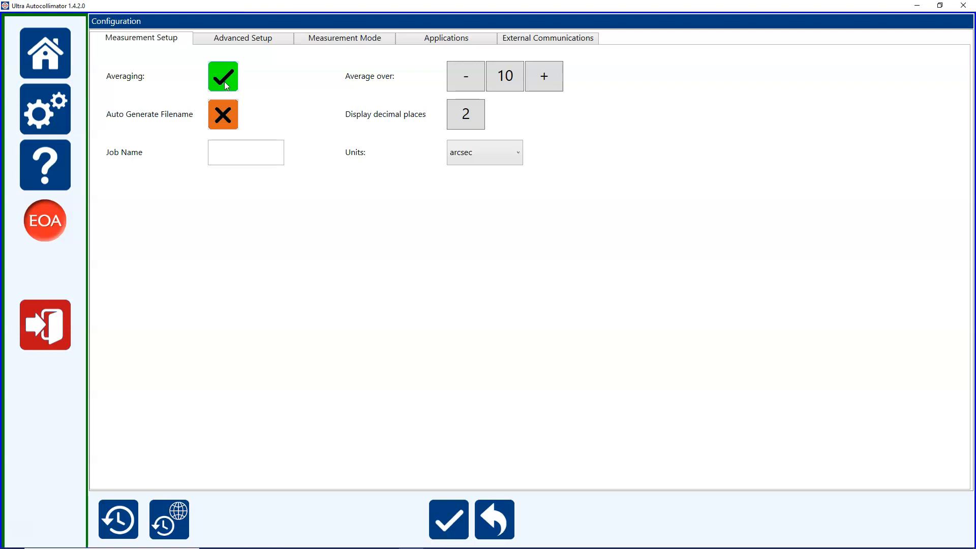
click(239, 39)
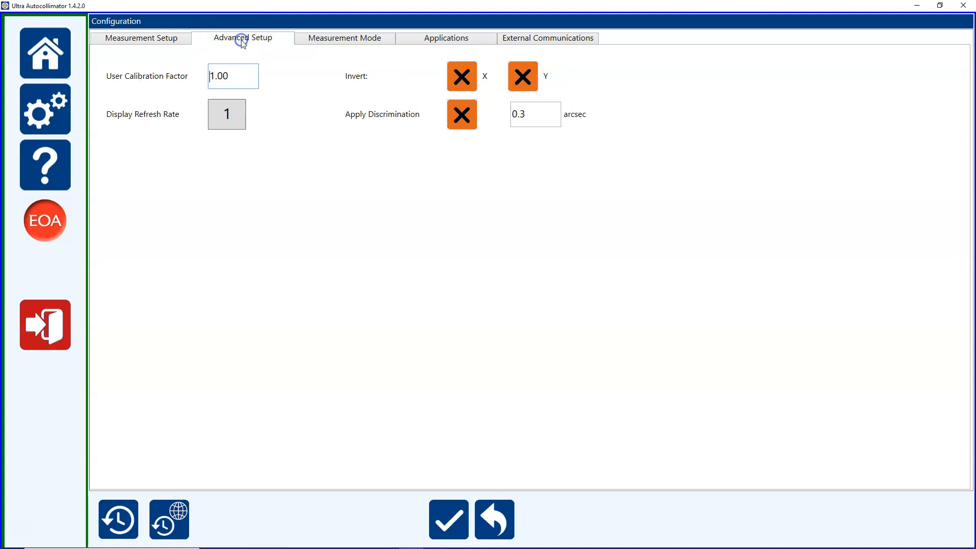
click(526, 82)
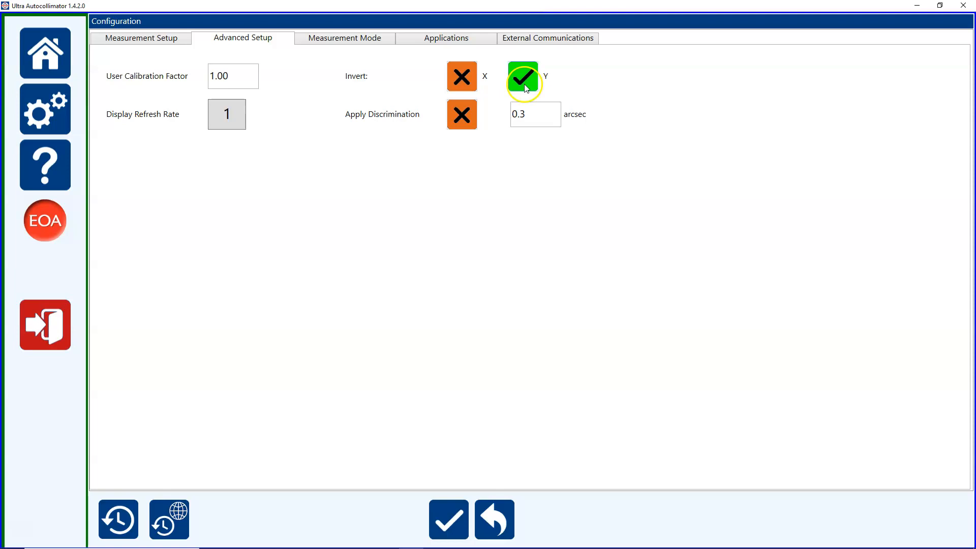
click(449, 528)
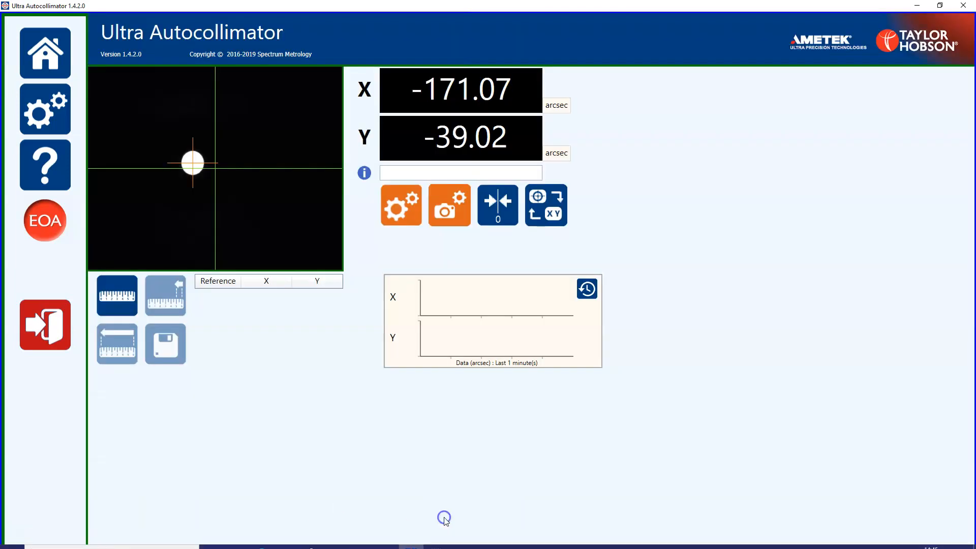
Switch to Electro Optics Analysis and open the configuration for measuring a rotary axis or calibrating a polygon.
click(44, 222)
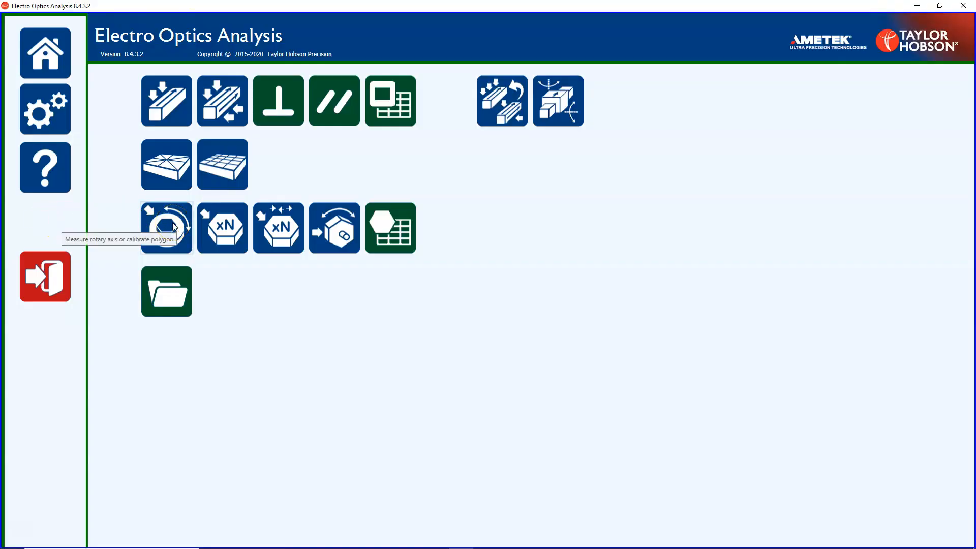
click(229, 227)
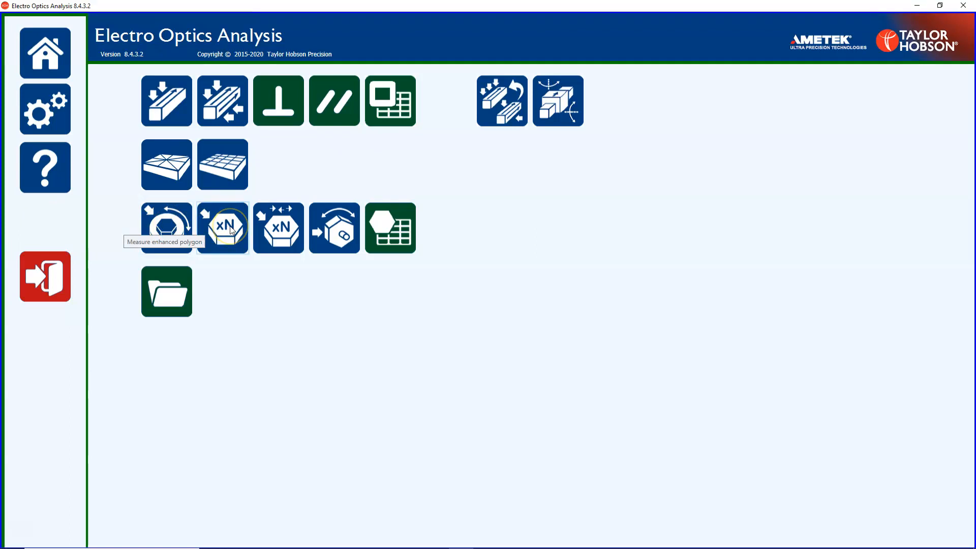
click(171, 232)
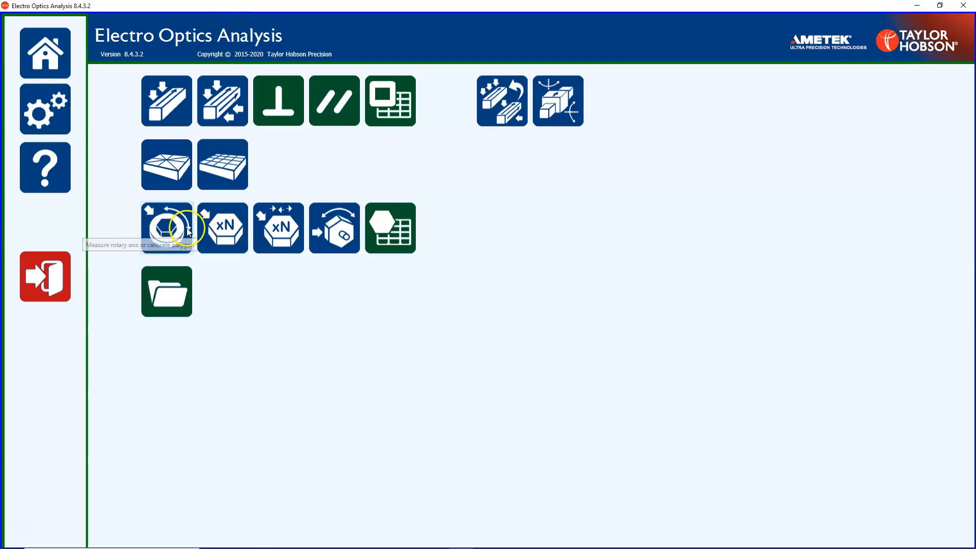
click(171, 233)
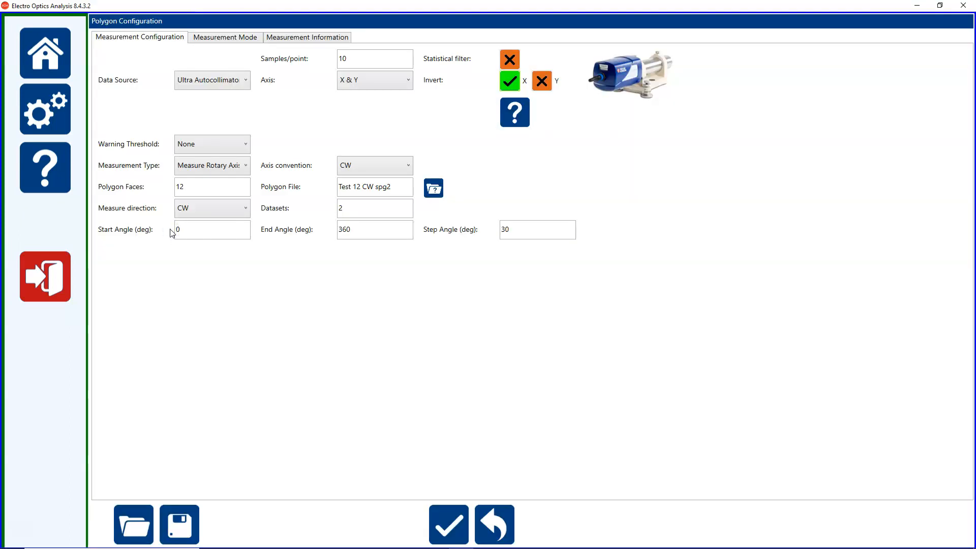
Choose Ultra Autocollimator as the data source and Measure Rotary Axis as the measurement type.
click(236, 90)
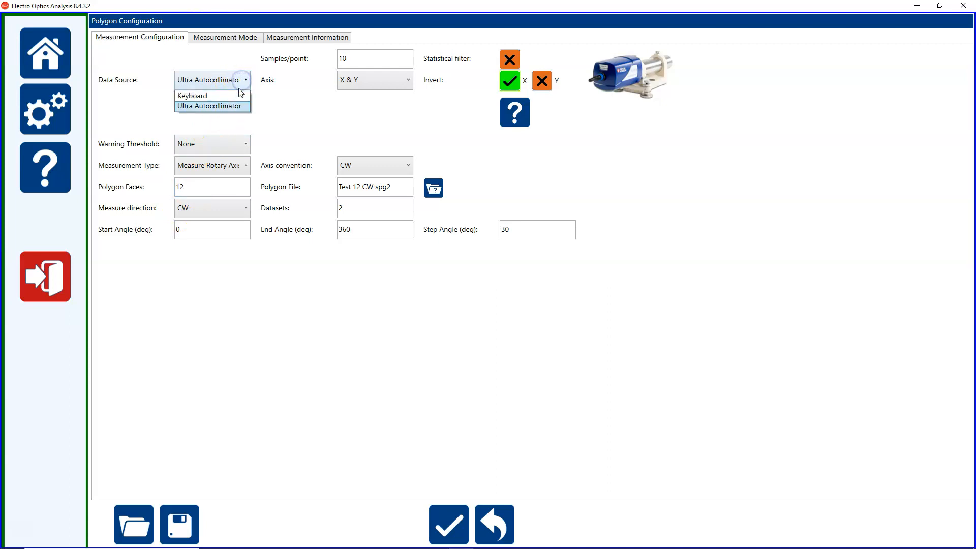
click(231, 109)
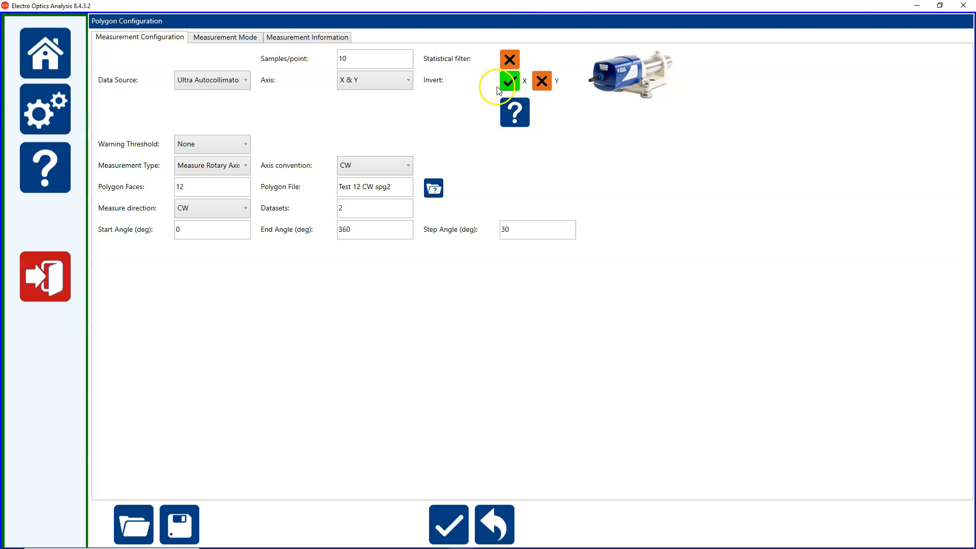
click(228, 167)
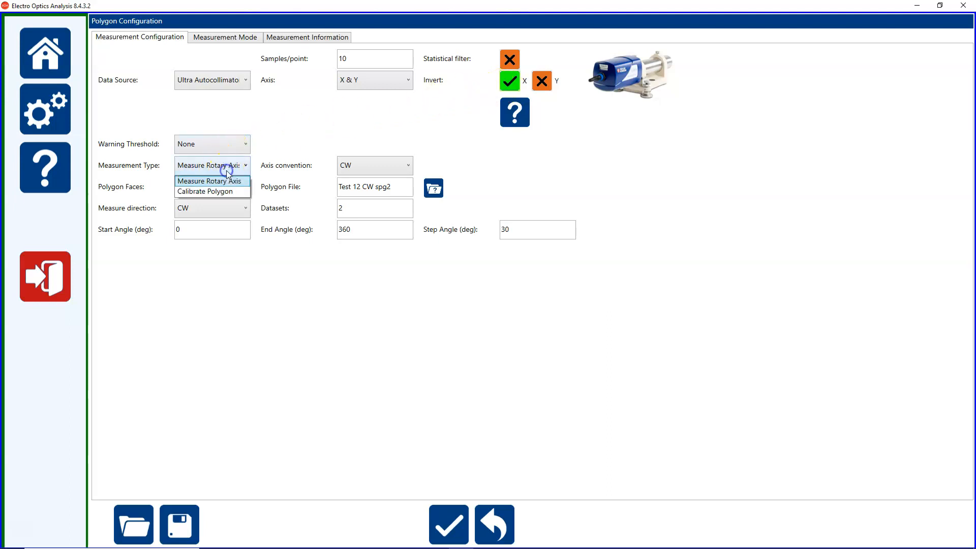
click(225, 183)
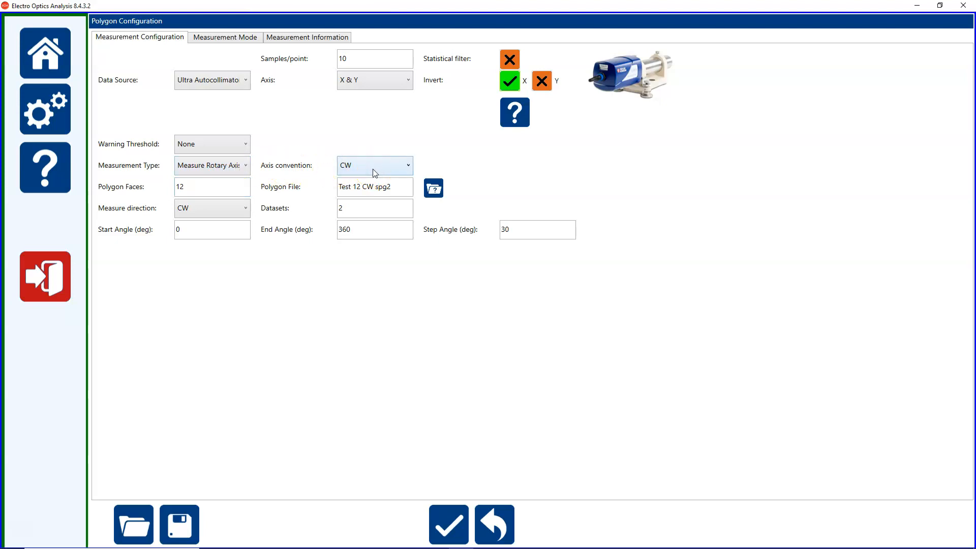
Load the master polygon file Test 12 CW spg2 from the MasterPolygonData folder.
click(433, 188)
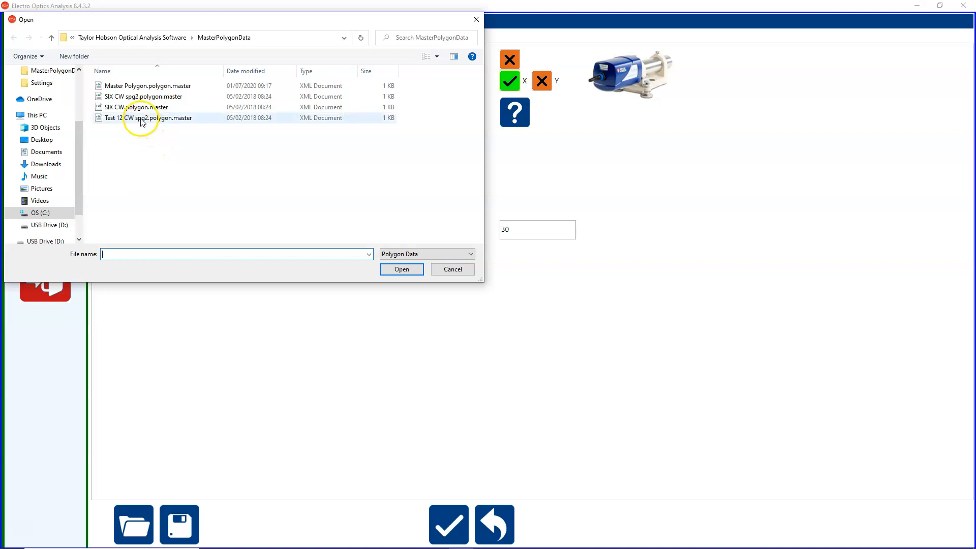
click(142, 121)
click(413, 276)
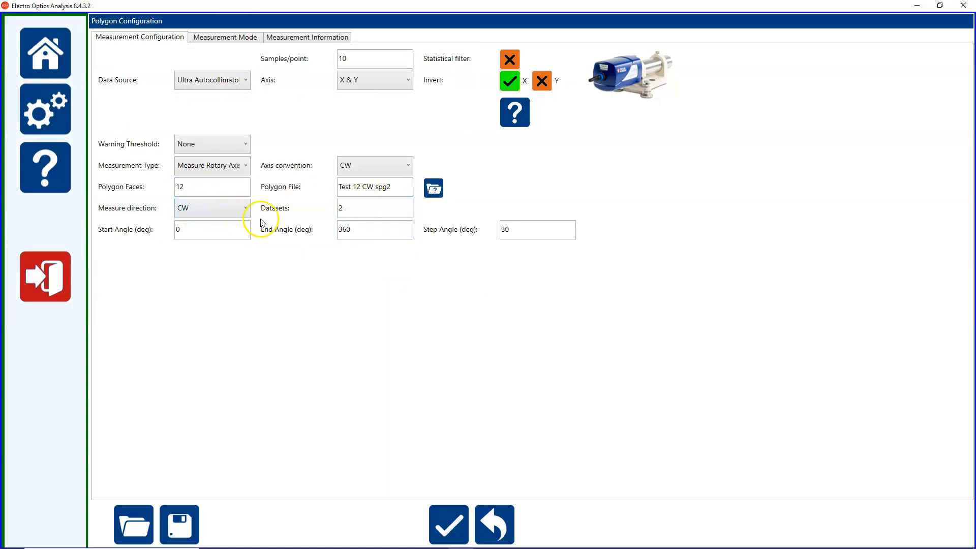
Set the number of datasets to 1 and accept the polygon configuration.
double_click(349, 210)
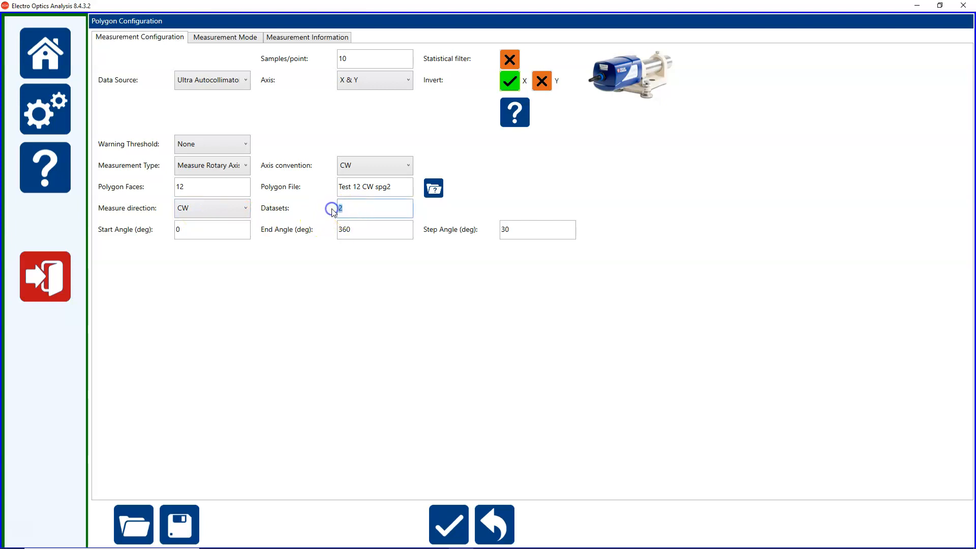
text(1)
click(447, 523)
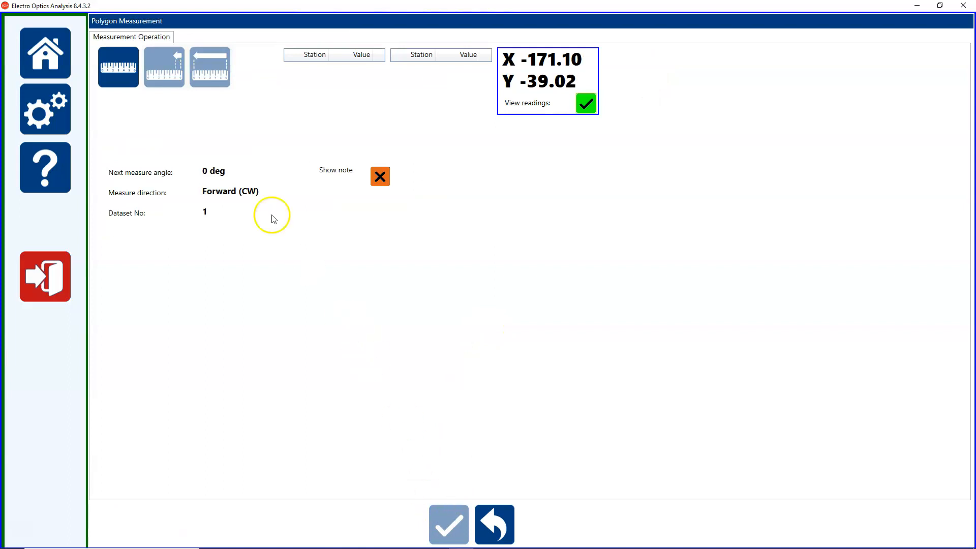
Start the polygon measurement, acknowledge the initial setup instructions and record the reading at 0 deg.
click(118, 81)
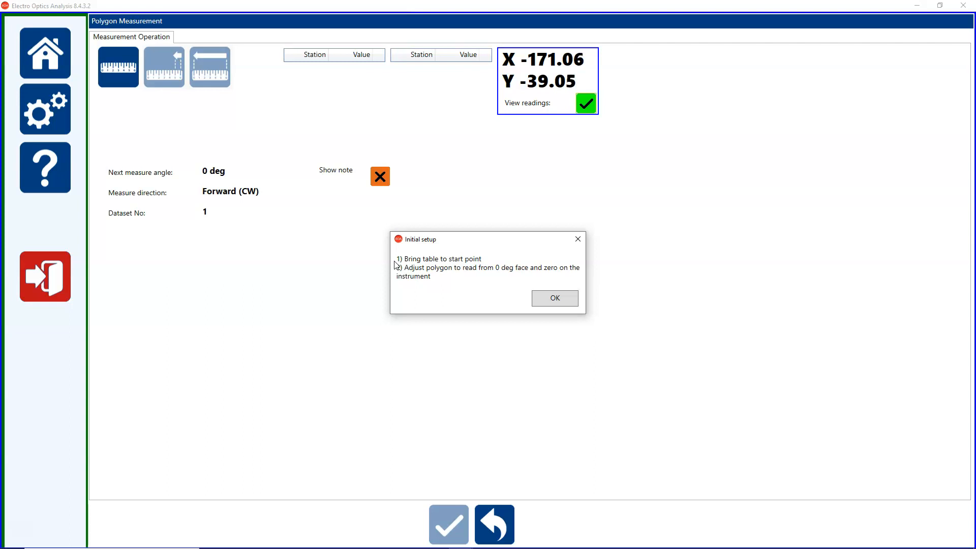
click(551, 296)
click(124, 71)
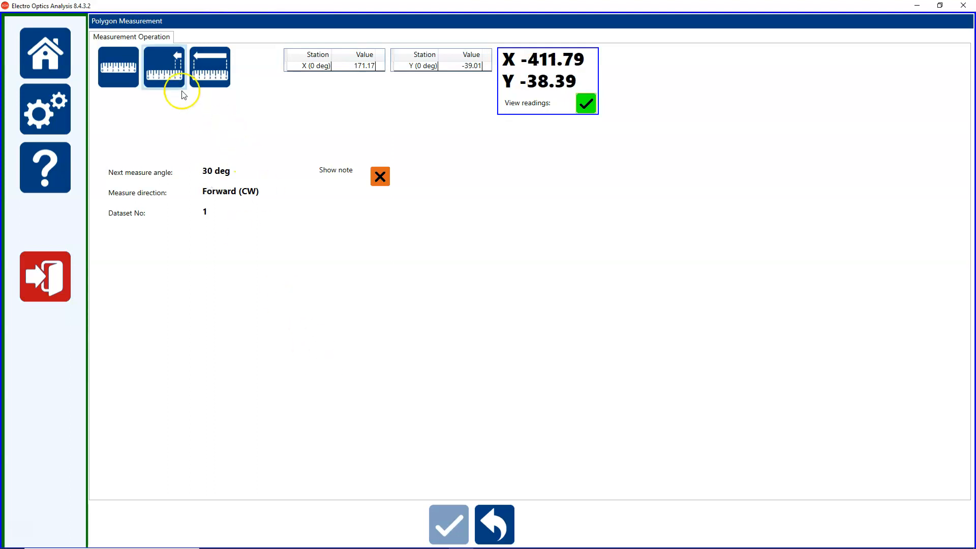
Record the remaining polygon readings at every 30 deg station from 30 to 360 deg.
click(119, 80)
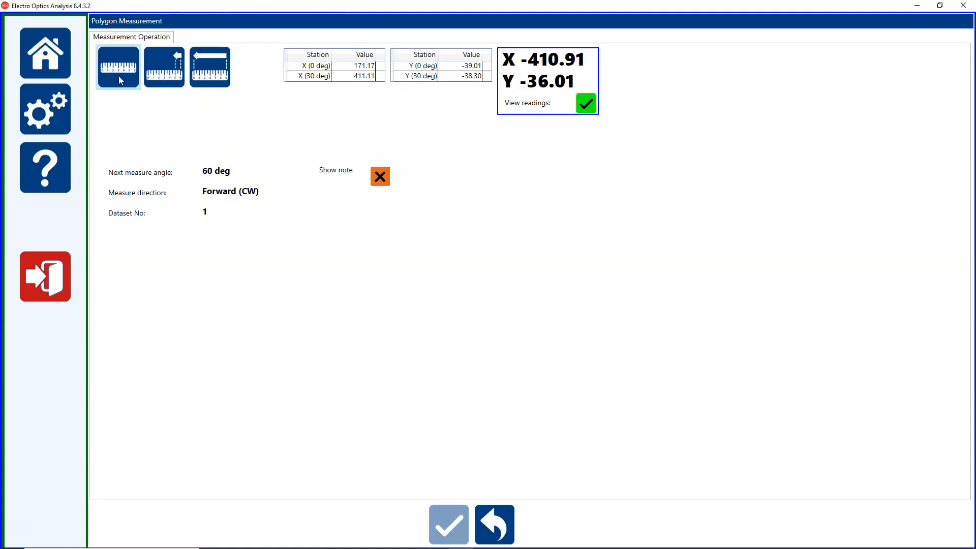
click(119, 77)
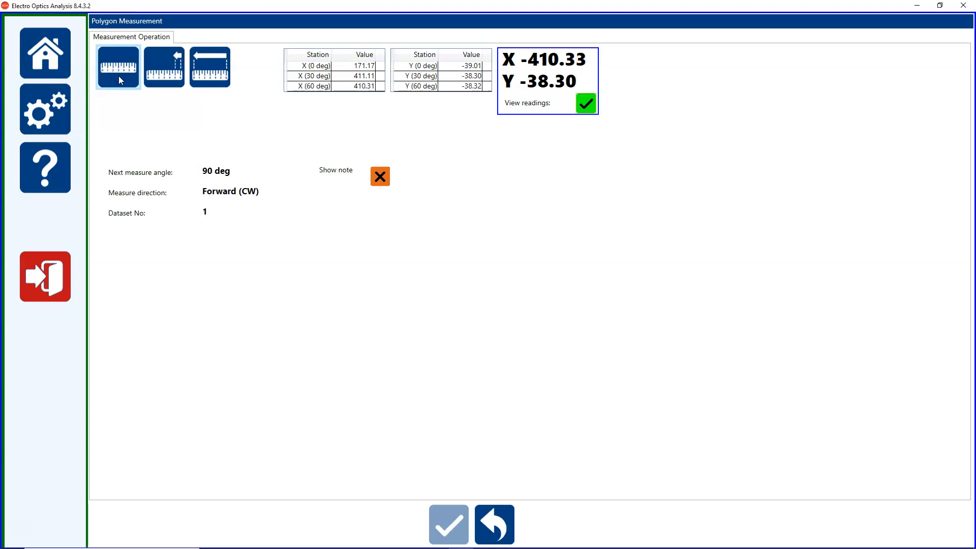
click(119, 77)
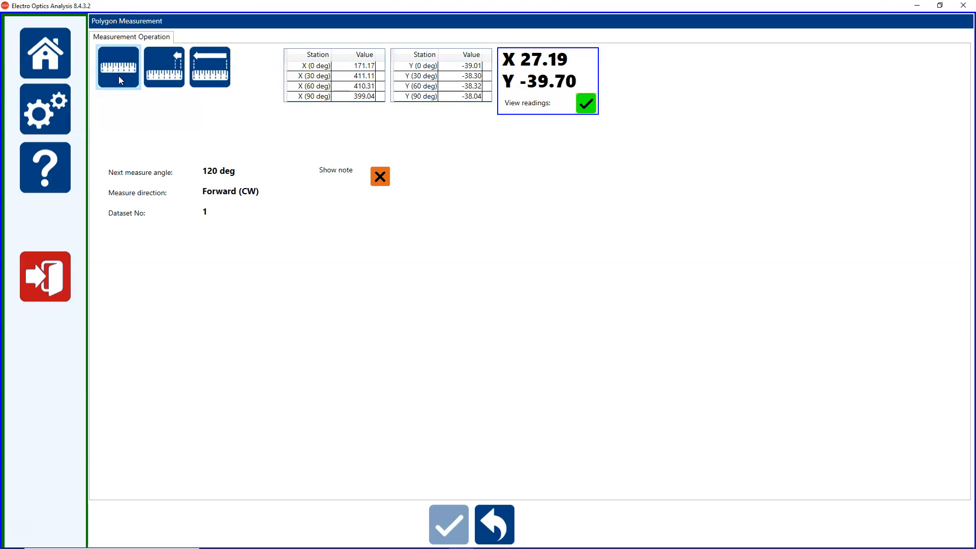
click(118, 75)
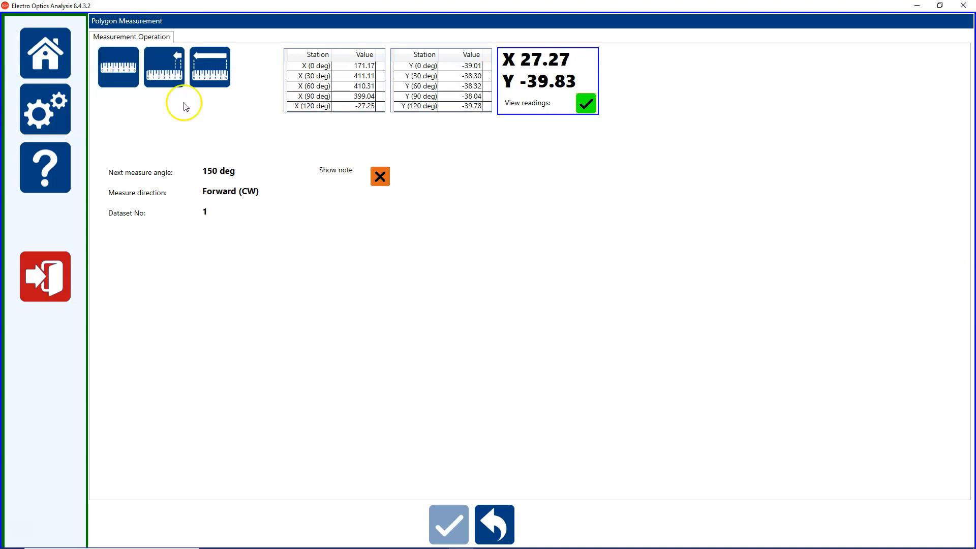
click(209, 149)
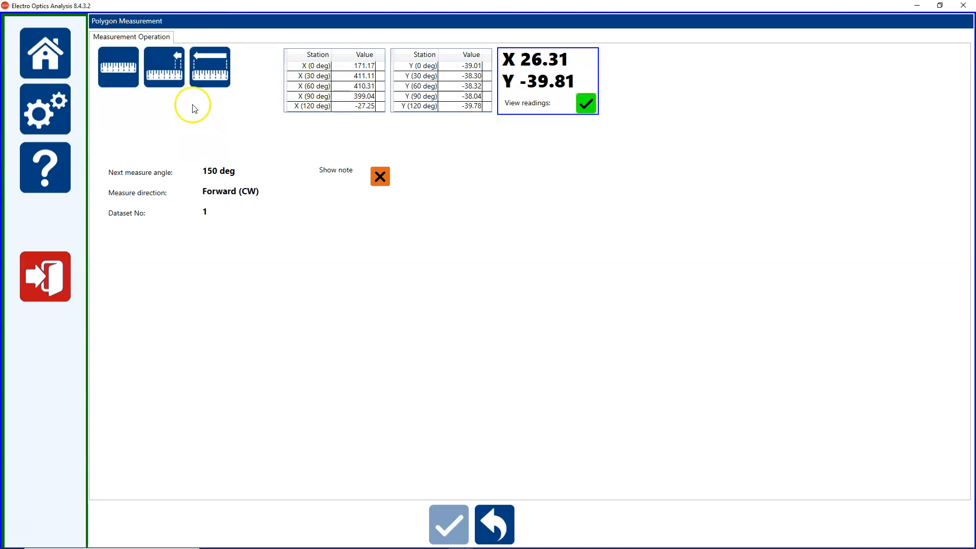
click(122, 67)
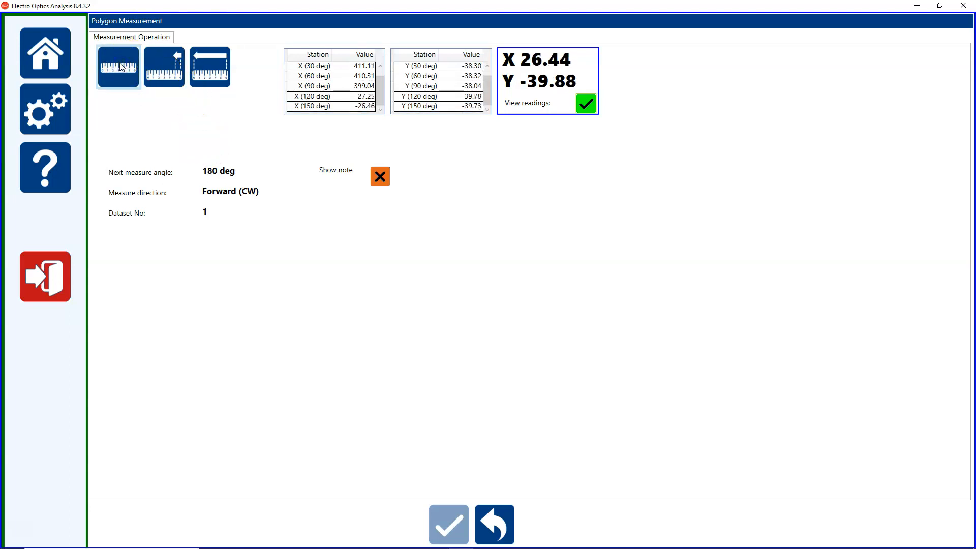
click(122, 67)
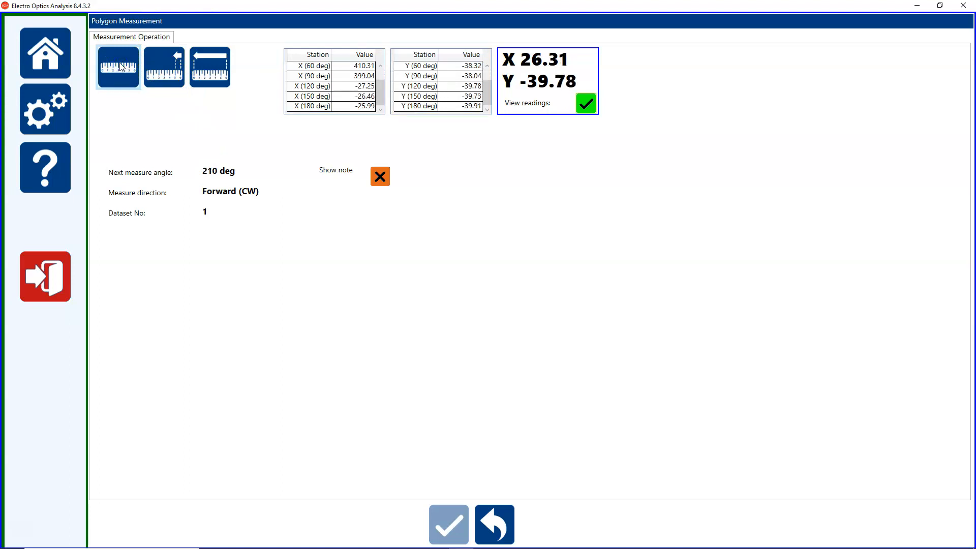
click(122, 67)
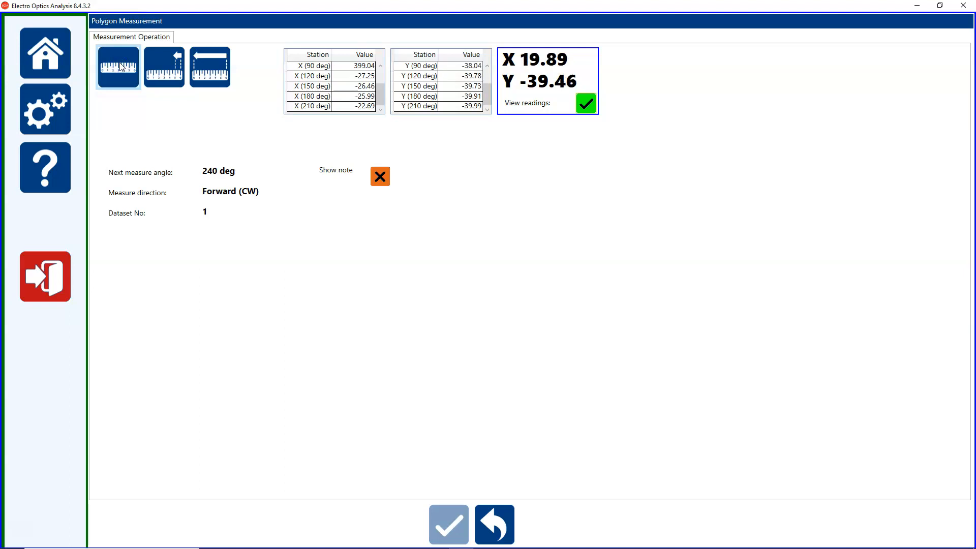
click(122, 67)
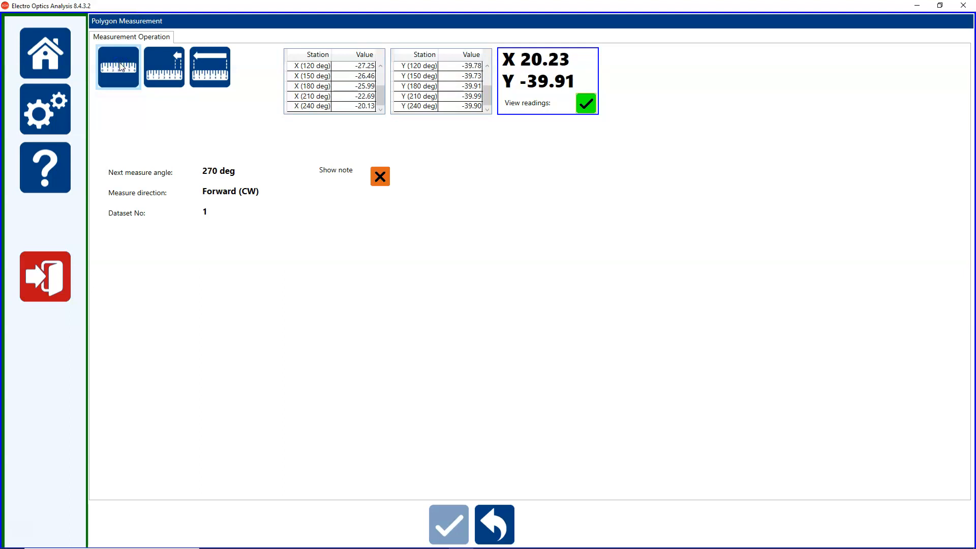
click(122, 67)
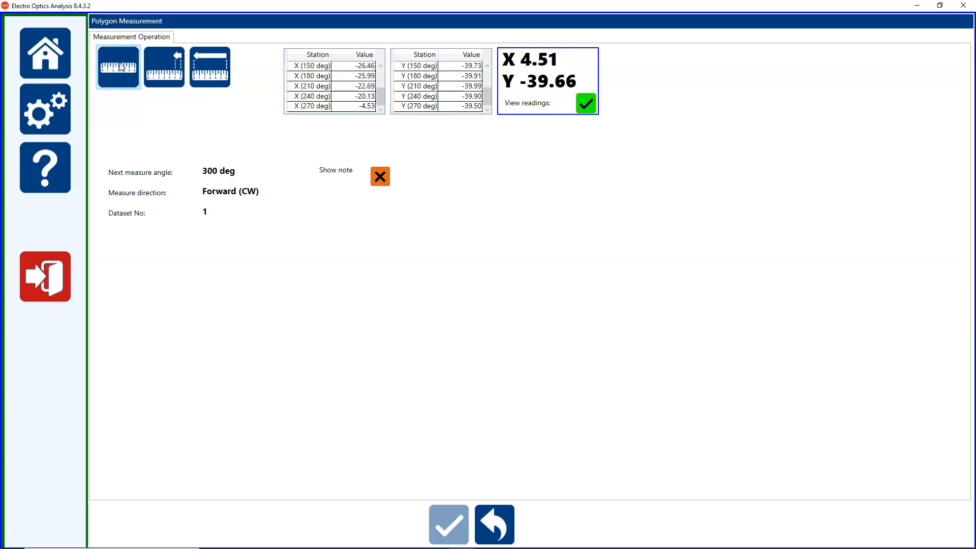
click(122, 67)
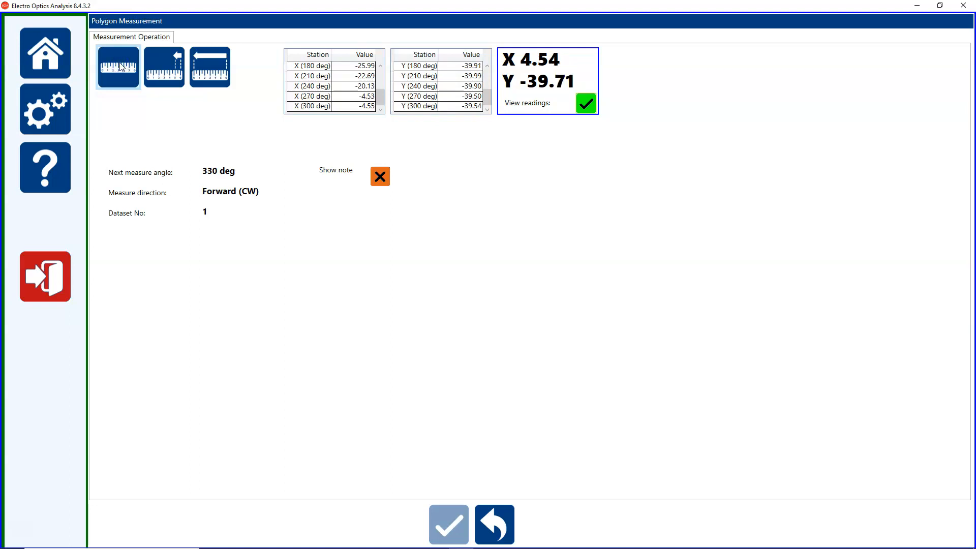
click(122, 67)
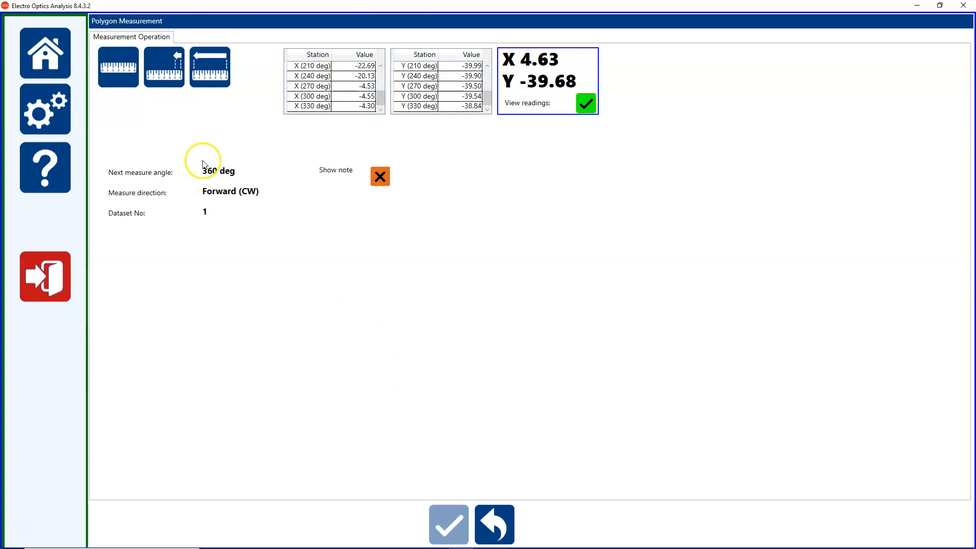
click(127, 74)
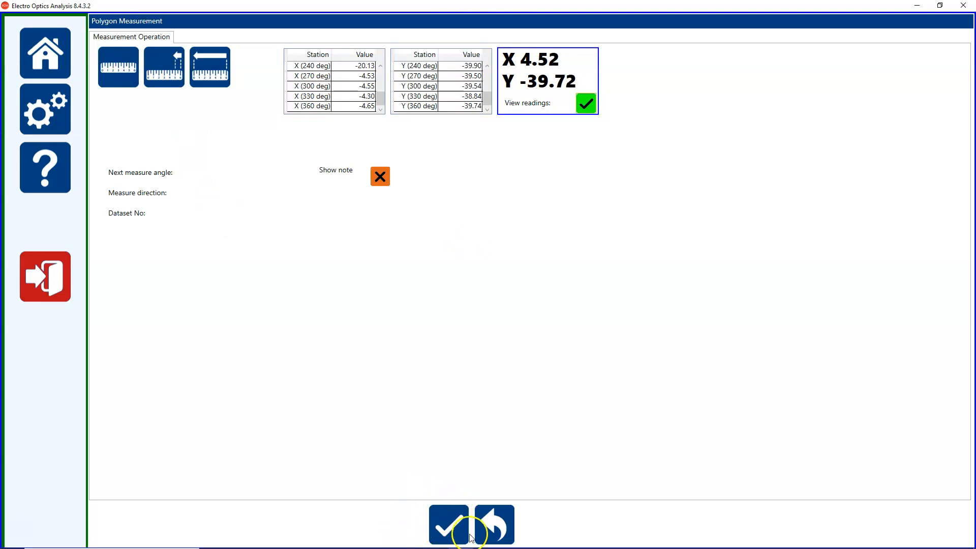
Calculate the polygon results and display the profile chart of the X and Y errors.
click(442, 526)
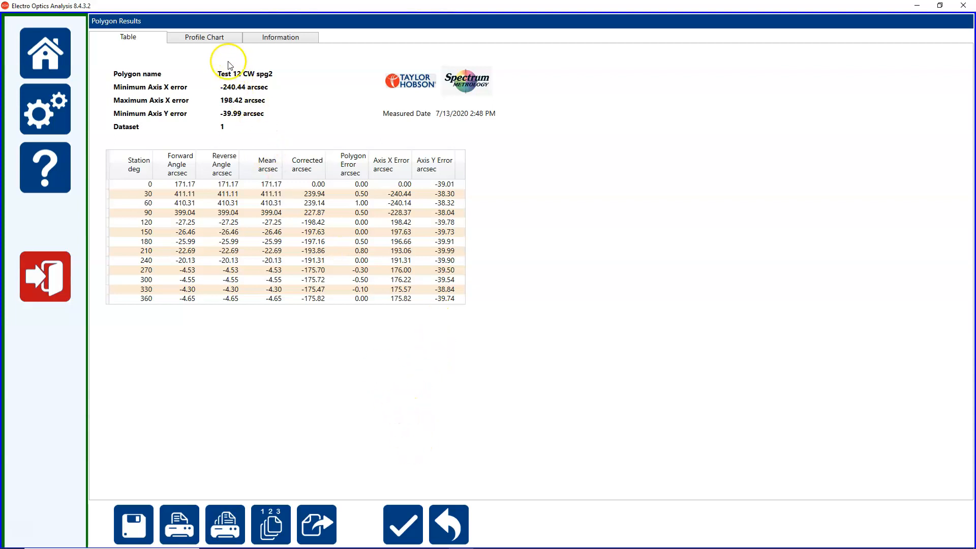
click(223, 40)
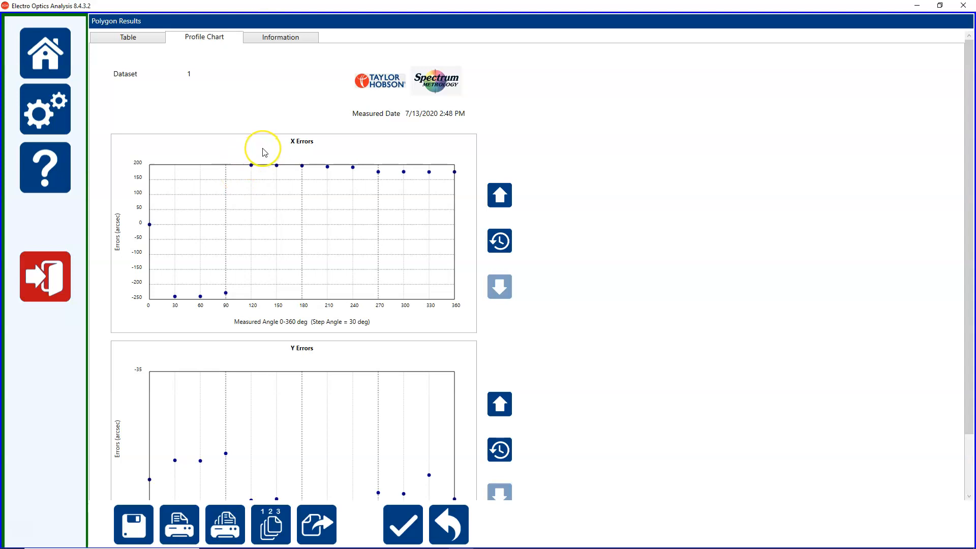
Enlarge and reduce the graph scale of the X Errors chart, and reset it to the default scale.
scroll(464, 392, down, 1)
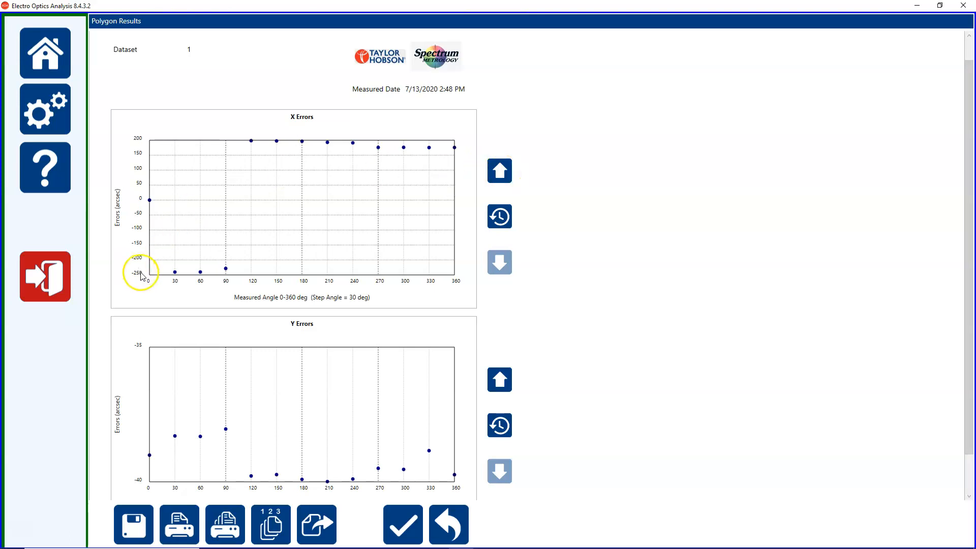
click(504, 176)
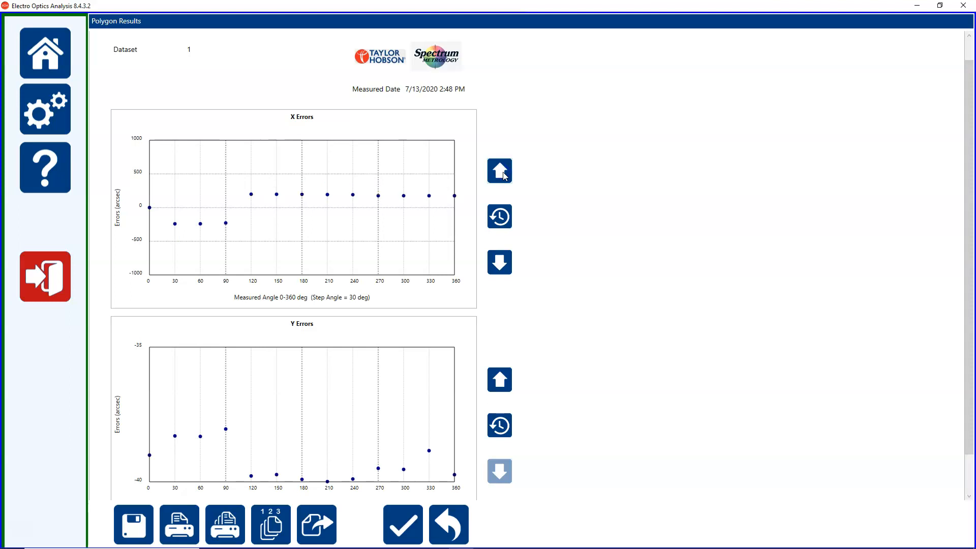
click(506, 265)
click(500, 216)
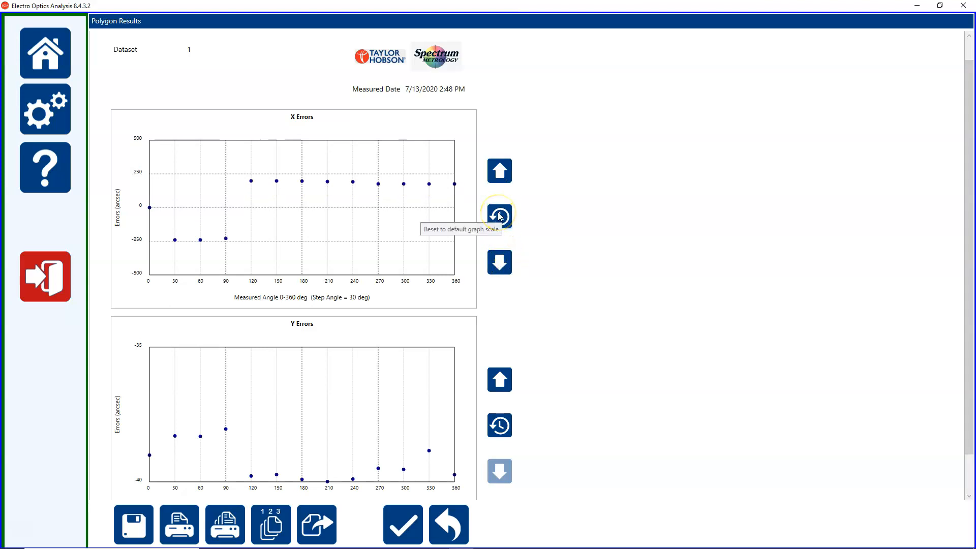
click(500, 216)
Enlarge and reduce the graph scale of the Y Errors chart, and restore its default scale.
click(500, 379)
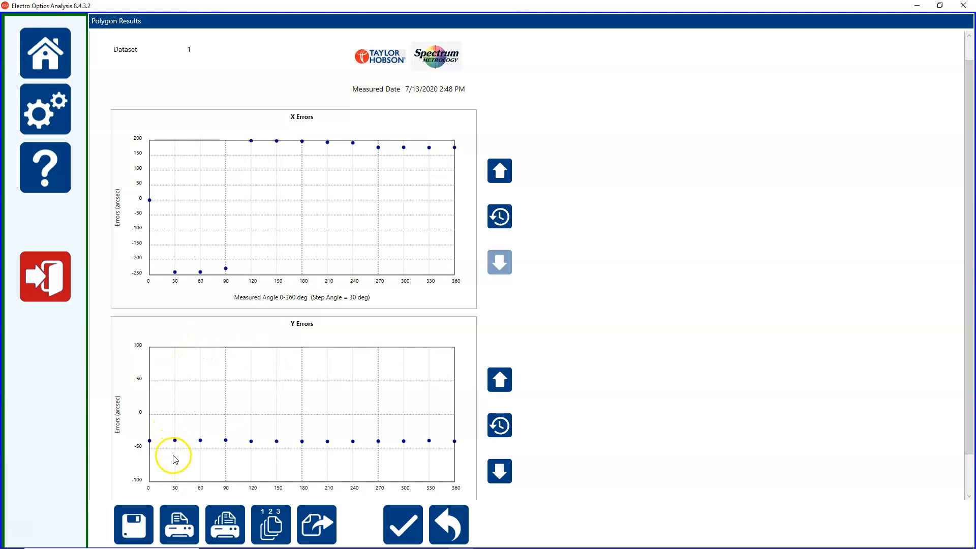
click(499, 470)
click(504, 426)
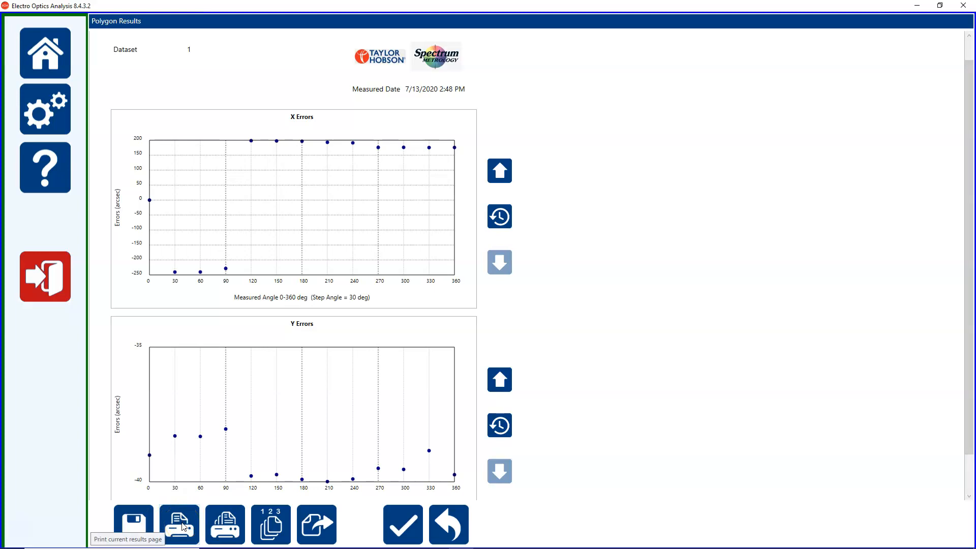
Export the profile chart by copying it to the clipboard as a bitmap image.
click(221, 528)
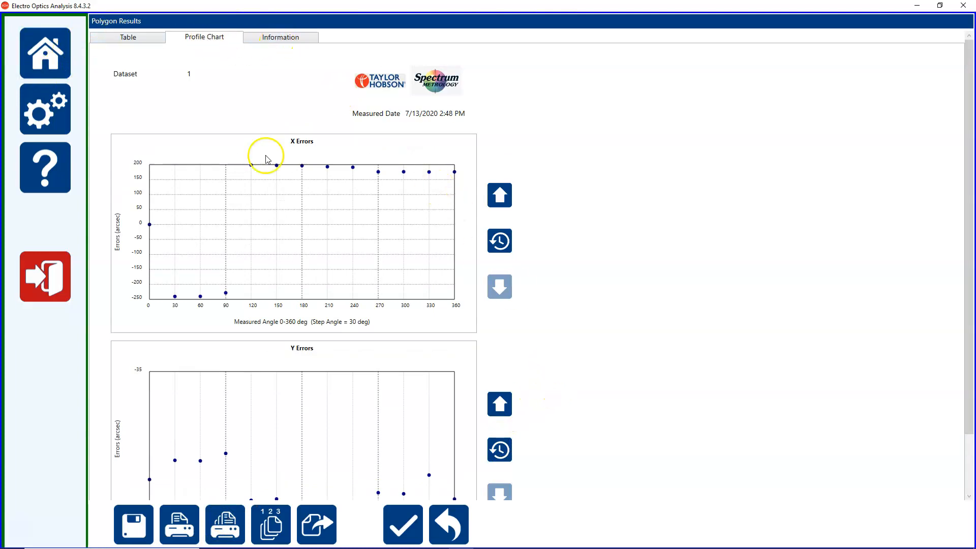
click(313, 530)
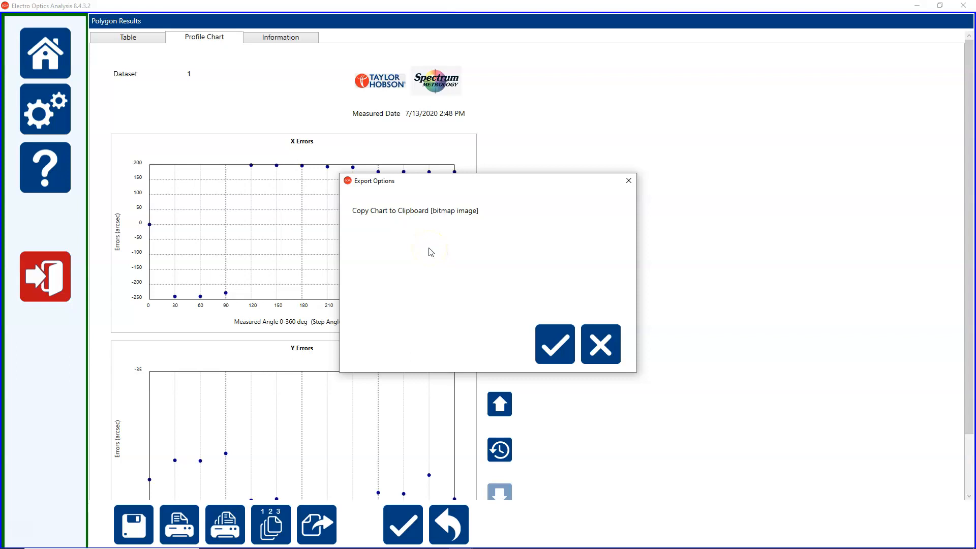
click(555, 343)
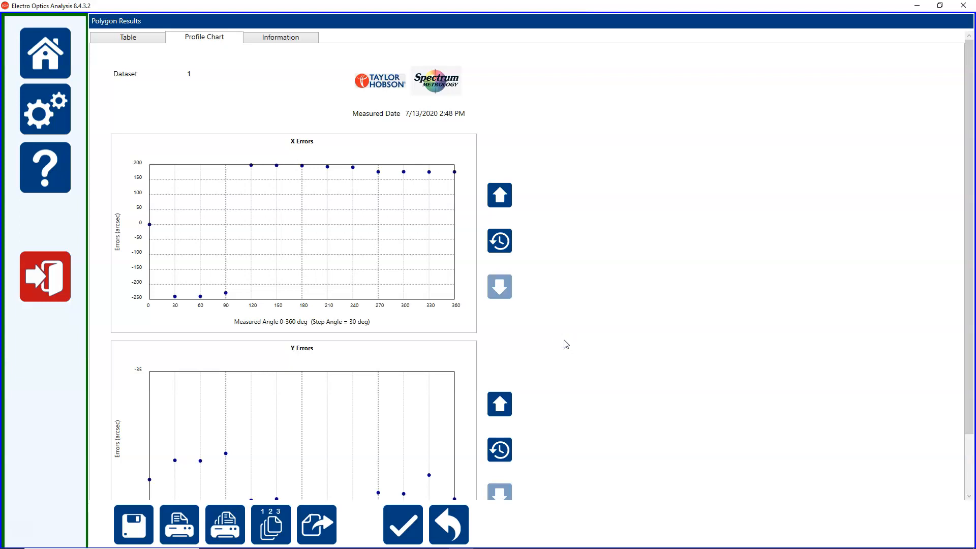
Export the results table's data to a CSV file in the Polygon results folder and return to the measurement page.
click(123, 39)
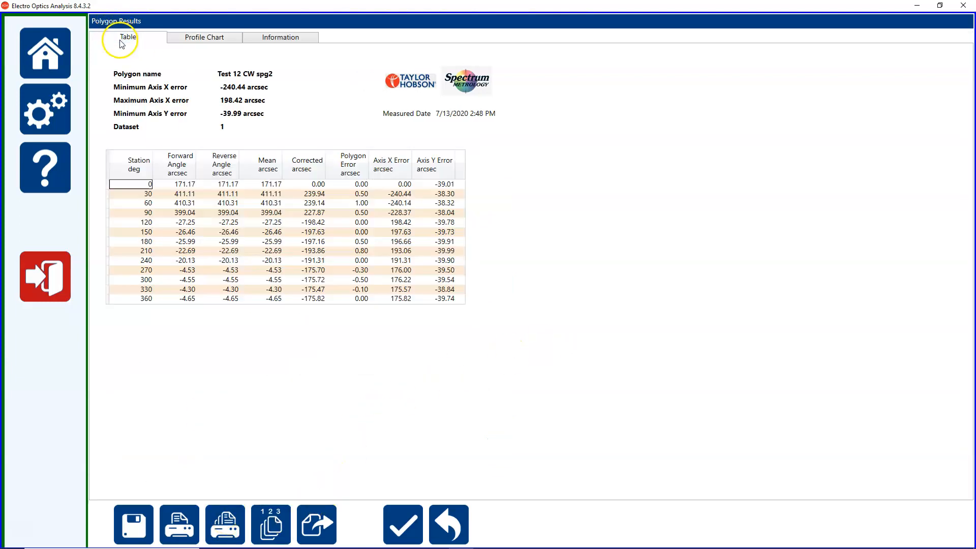
click(269, 519)
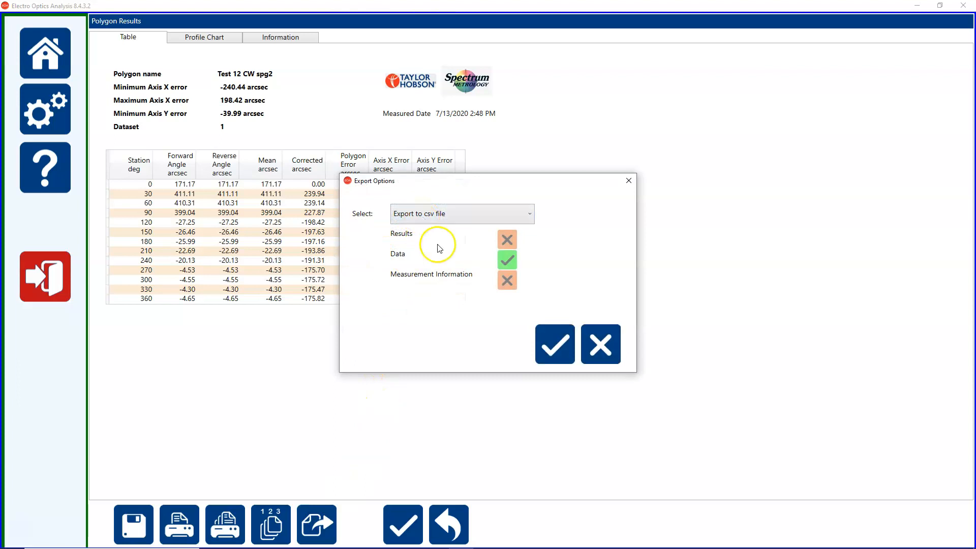
click(553, 345)
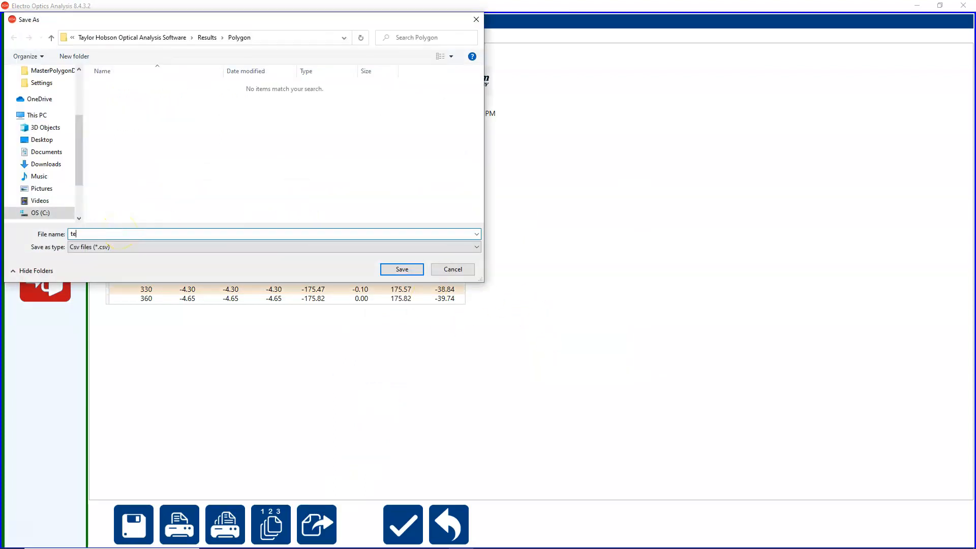
click(395, 268)
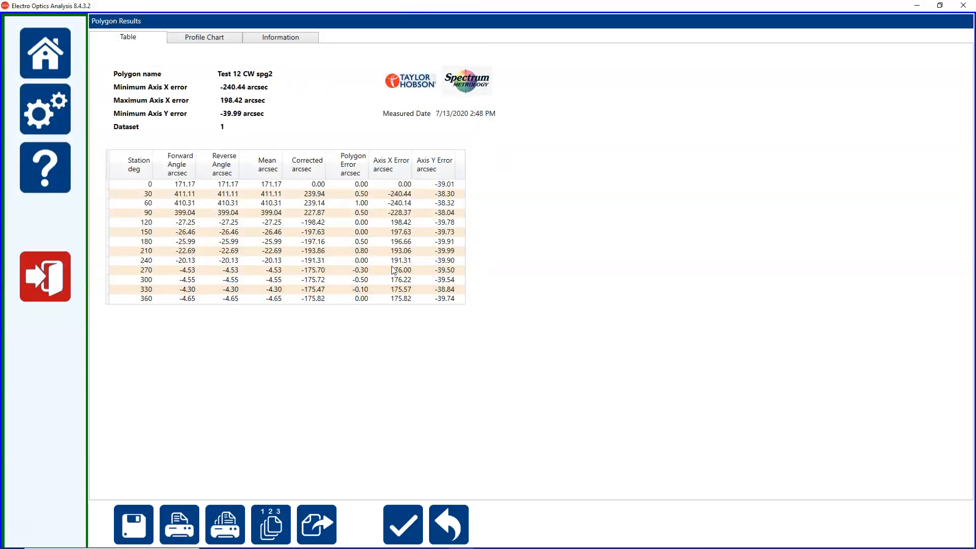
click(450, 524)
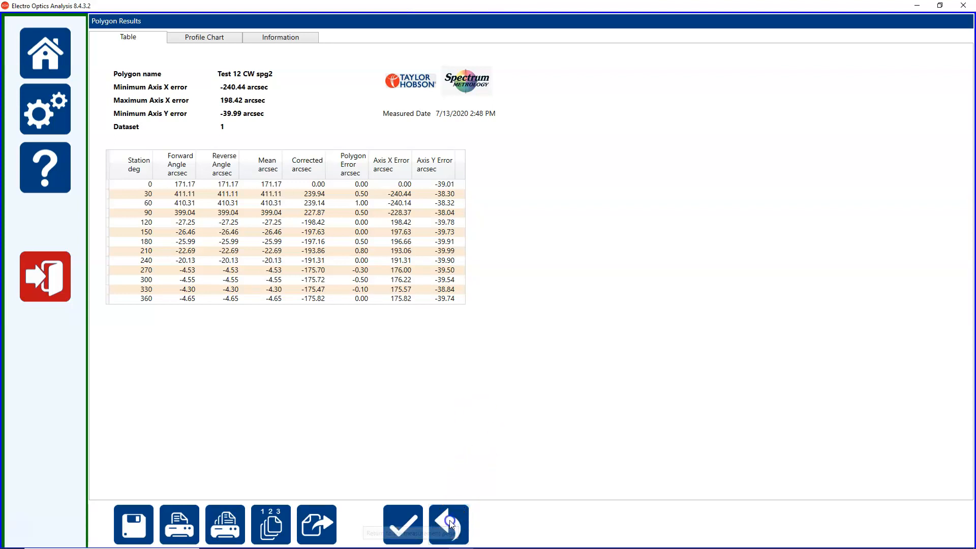